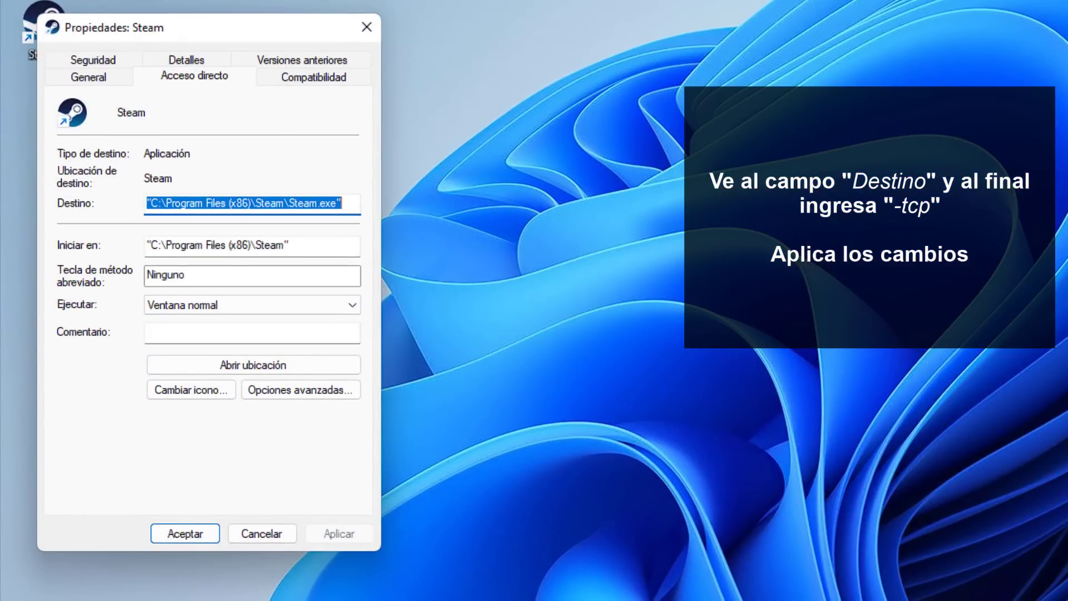
# - Append -tcp to the Destino path of the Steam shortcut and apply the change with administrator permission
pyautogui.click(362, 204)
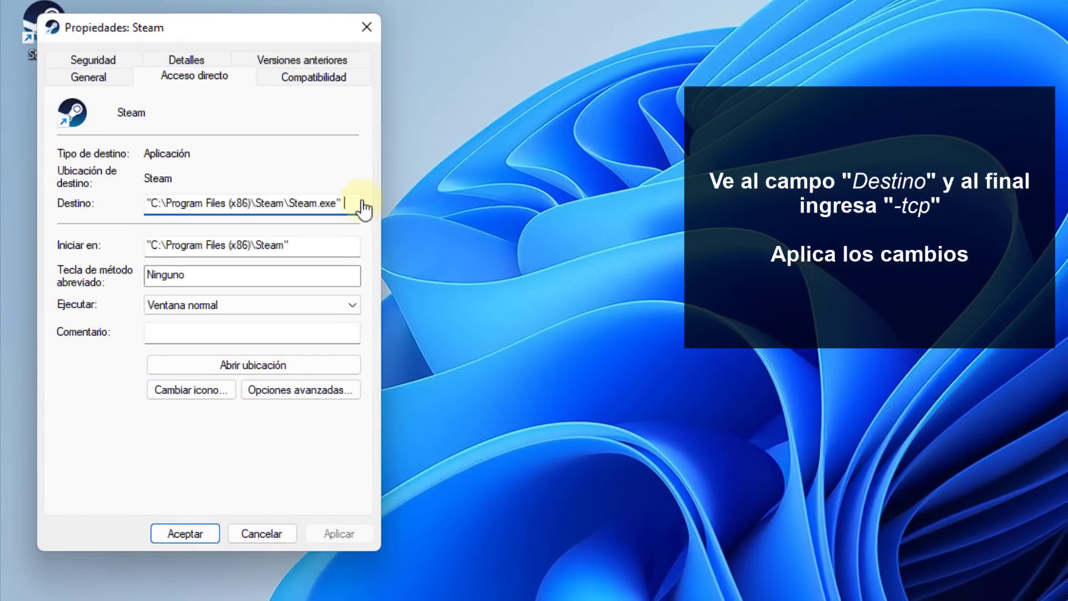
pyautogui.write('-tcp')
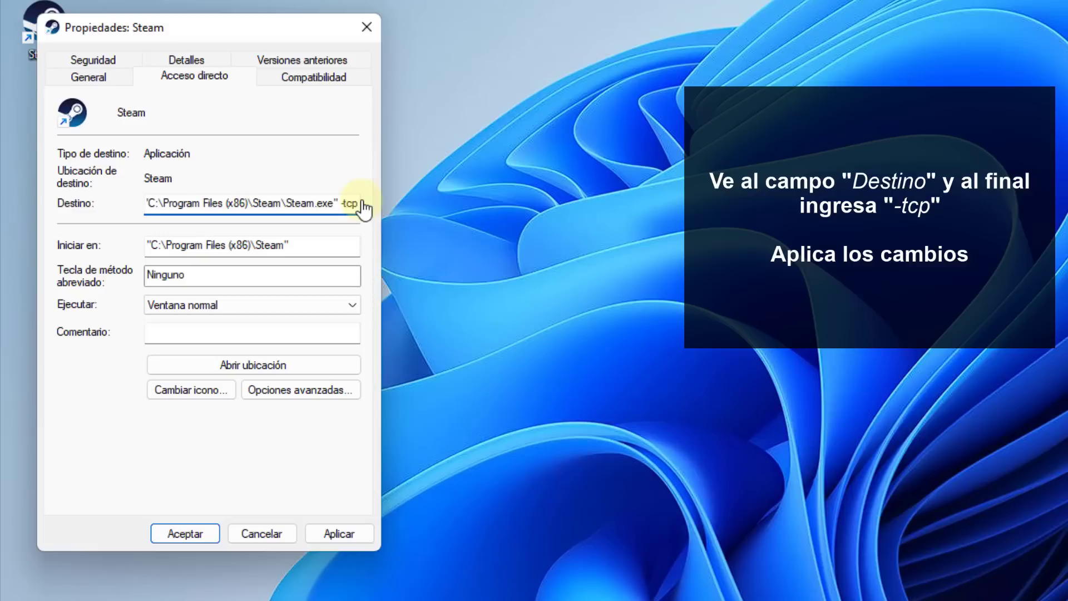
pyautogui.hotkey('alt', 'a')
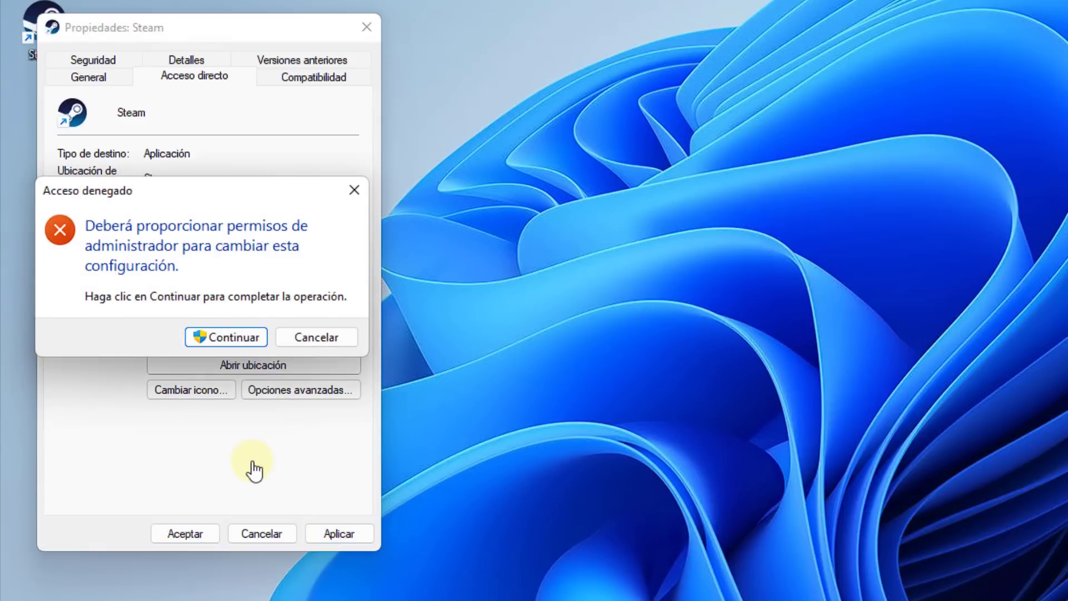
pyautogui.click(238, 336)
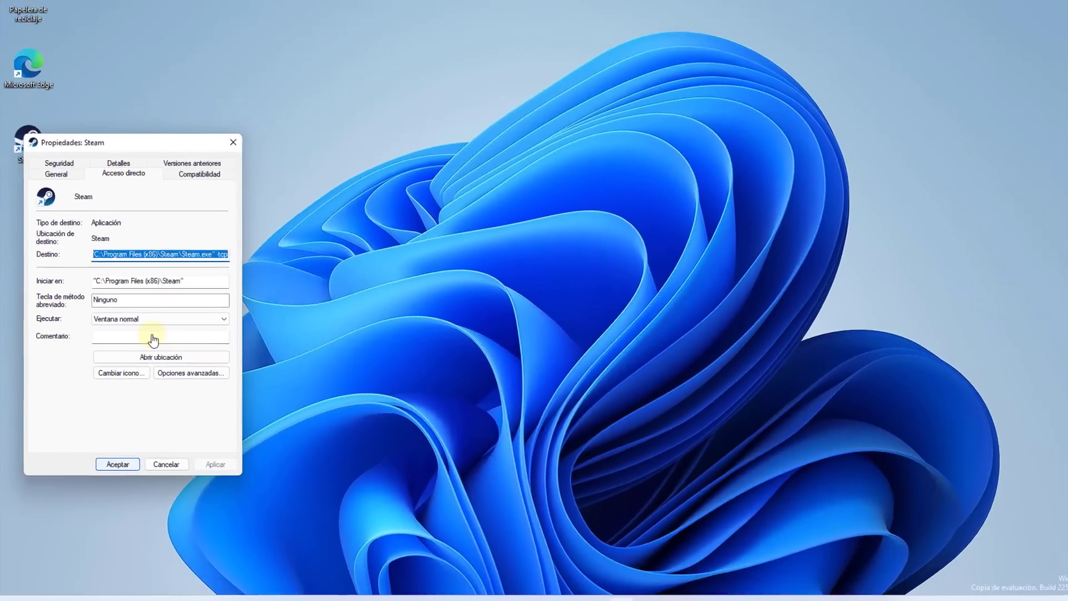
pyautogui.press('Return')
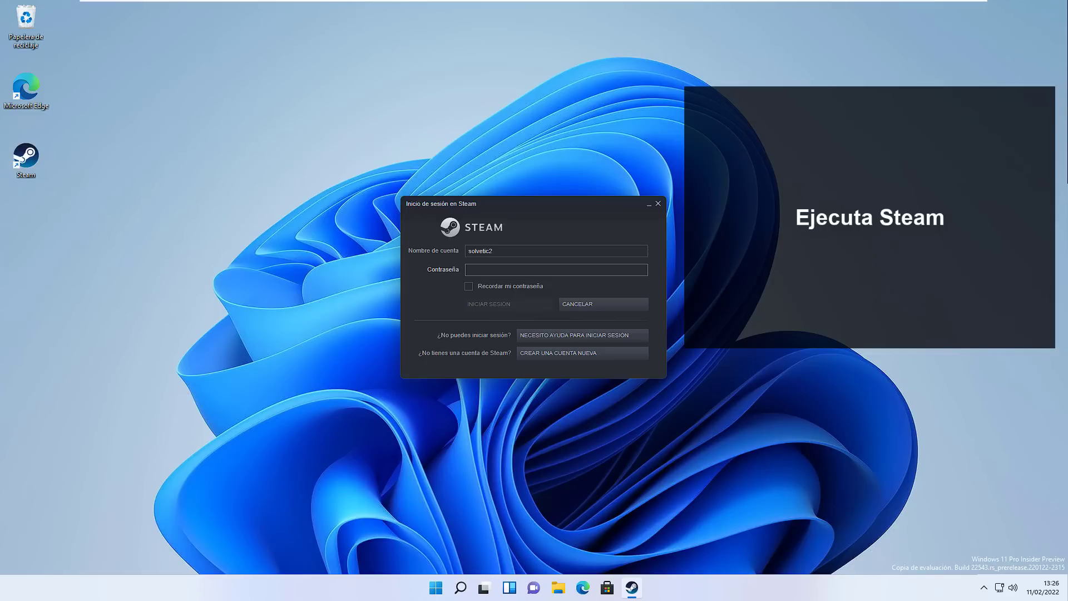
# - Enter the account password in the Steam login window and sign in
pyautogui.hotkey('ctrl', 'v')
pyautogui.click(500, 306)
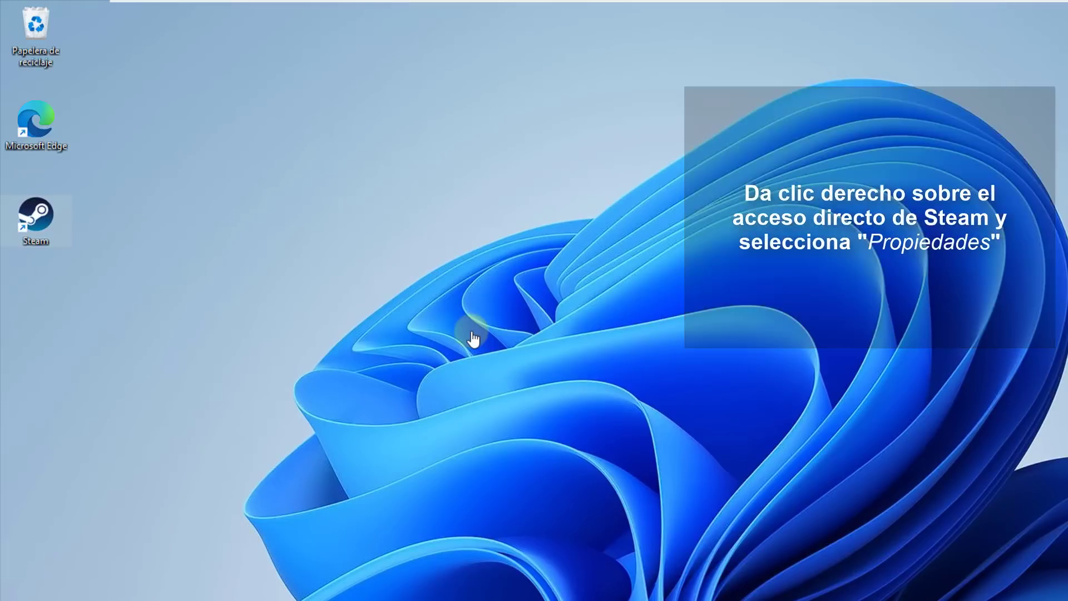
# - Set the Steam desktop shortcut's compatibility properties to run the program as administrator and apply the change
pyautogui.hotkey('shift', 'F10')
pyautogui.press('Return')
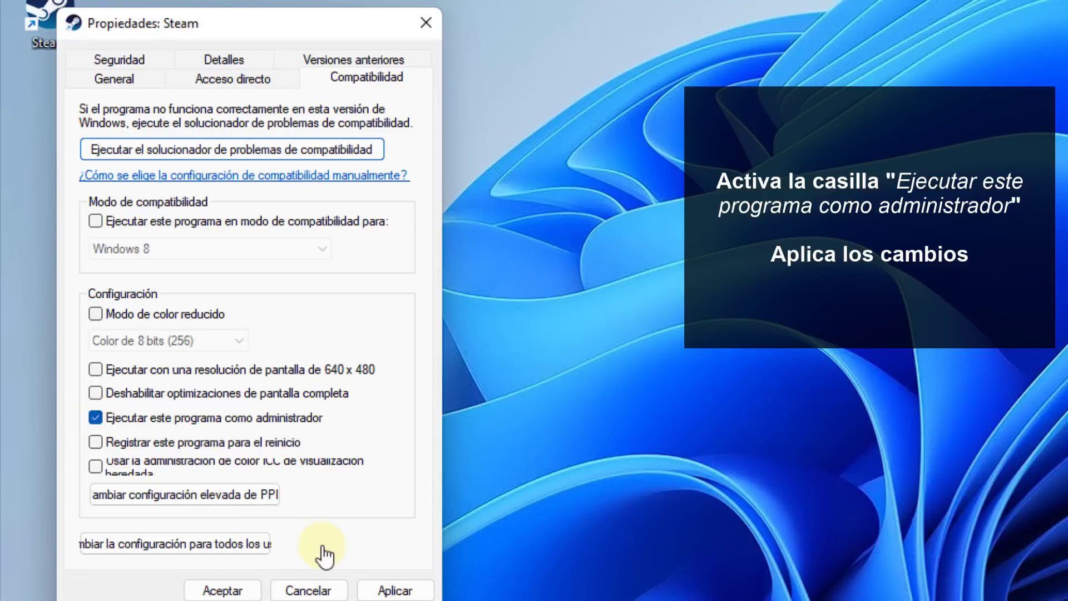
pyautogui.hotkey('alt', 'a')
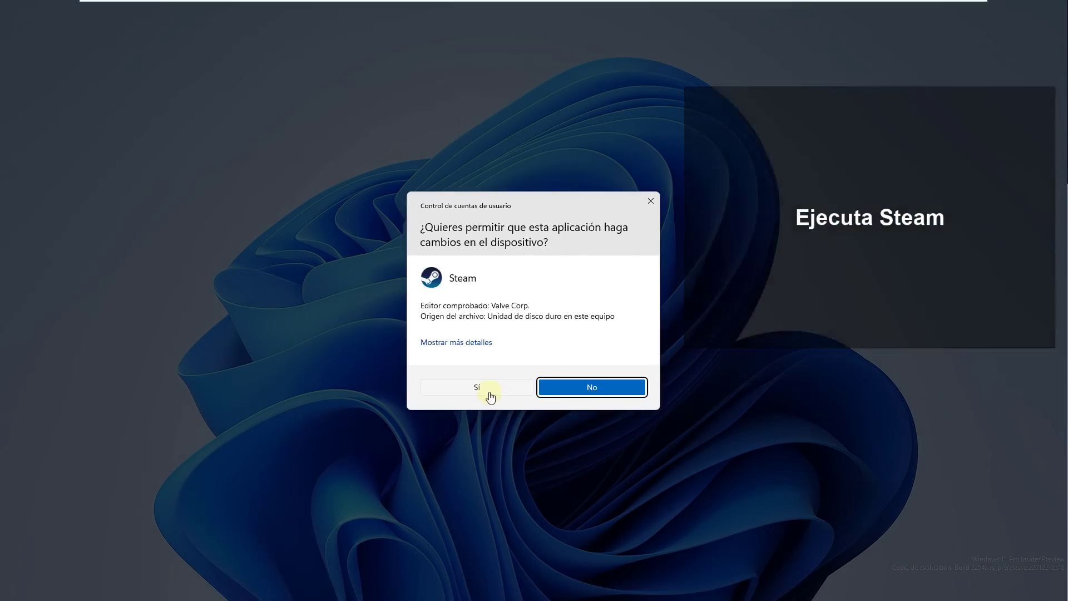
# - Run Steam with permission to make changes to the device, and return to the desktop
pyautogui.click(487, 393)
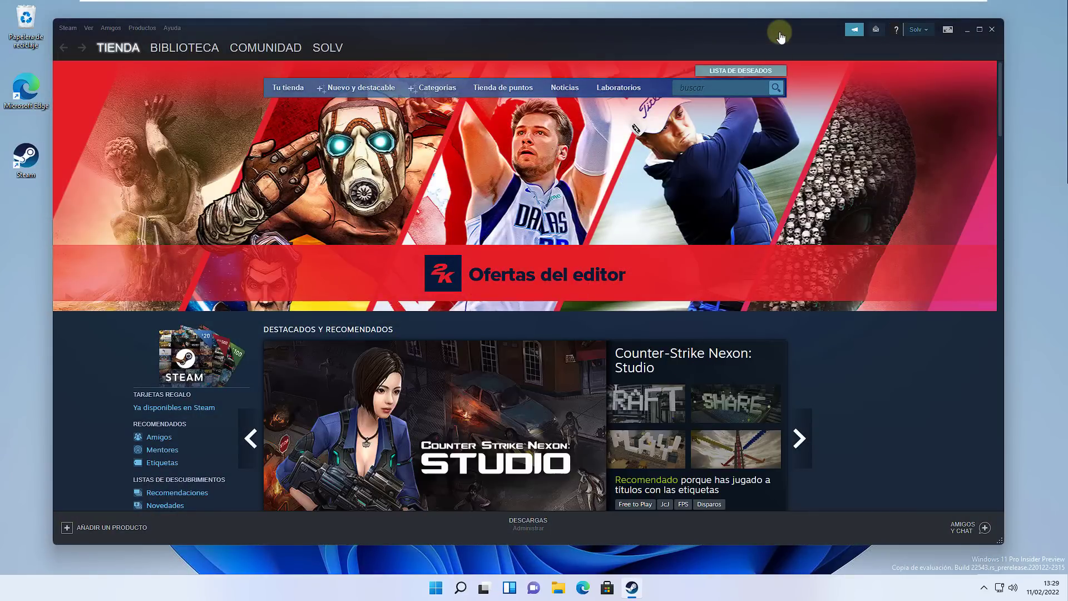
pyautogui.press('super+d')
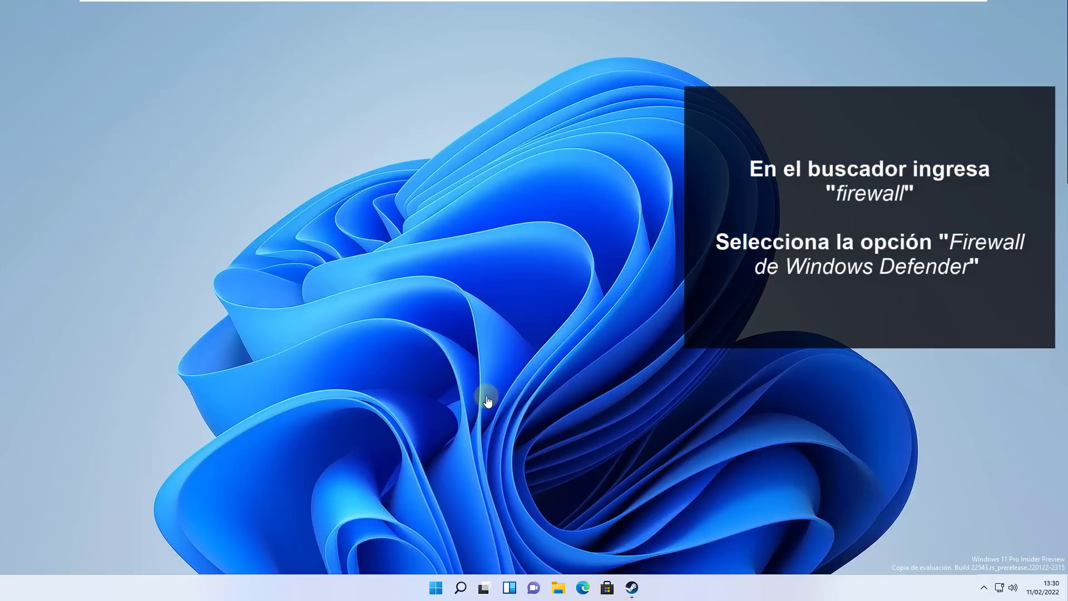
# - Search Windows for firewall and open the settings for turning Firewall de Windows Defender on or off
pyautogui.press('super')
pyautogui.write('firewall')
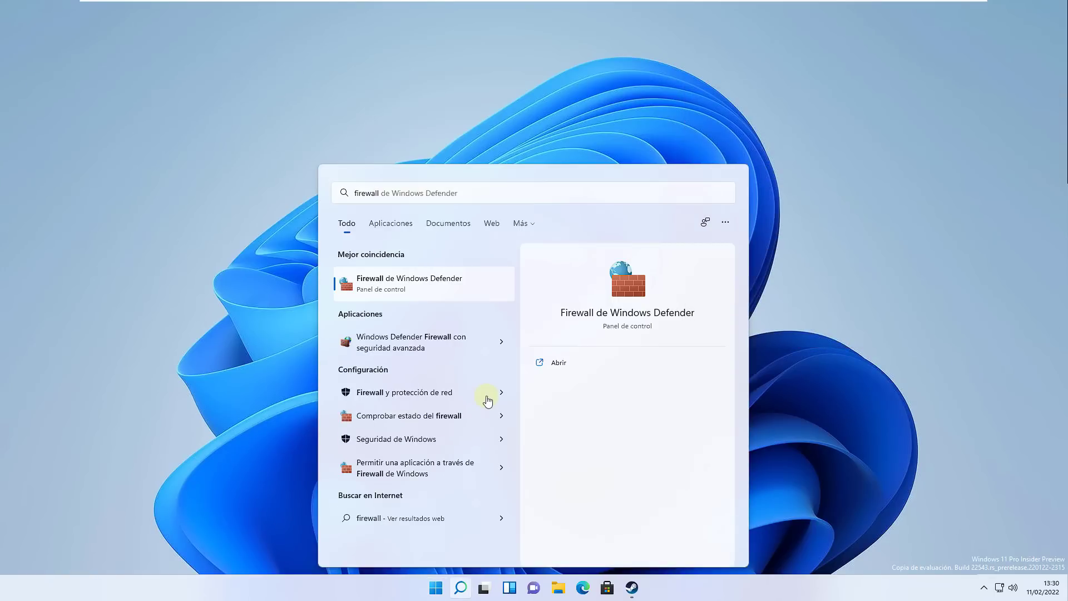
pyautogui.press('Return')
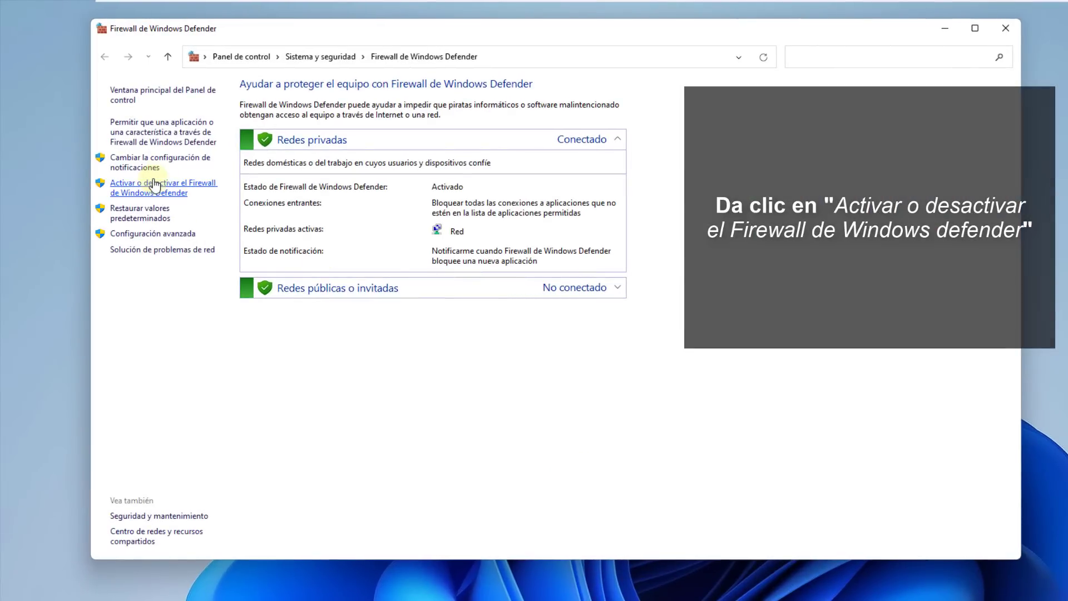
pyautogui.click(155, 185)
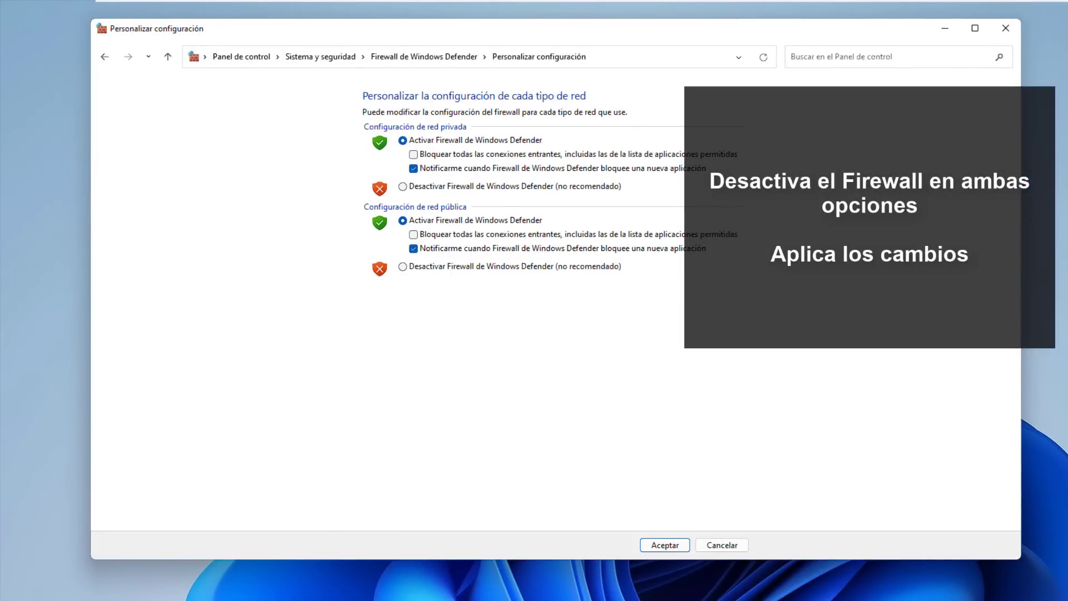
# - Turn off Windows Defender Firewall for both private and public networks, apply the changes and close the firewall window
pyautogui.click(403, 187)
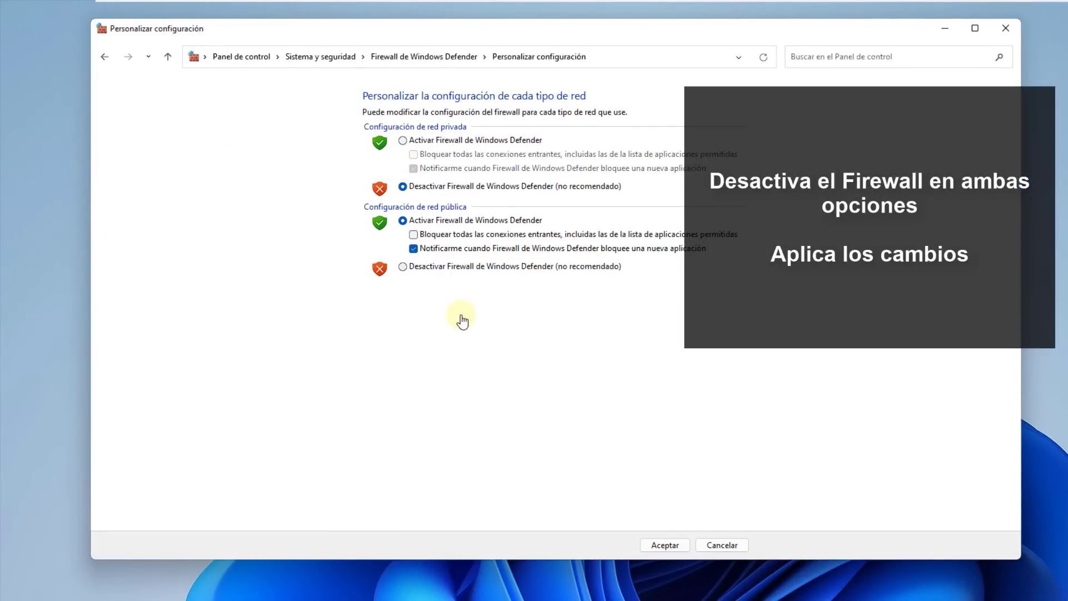
pyautogui.click(403, 267)
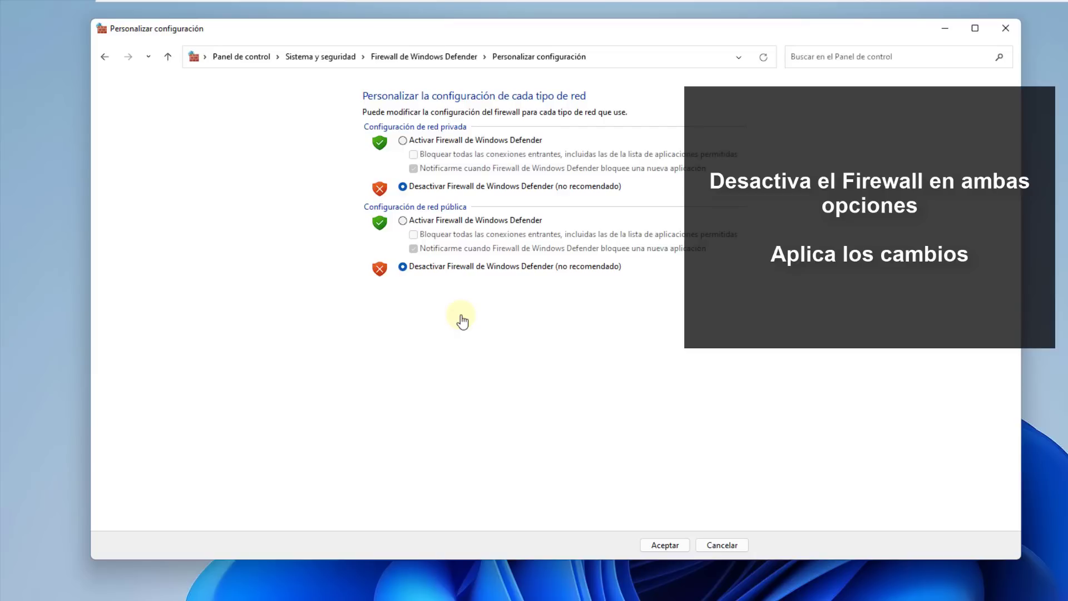
pyautogui.click(665, 546)
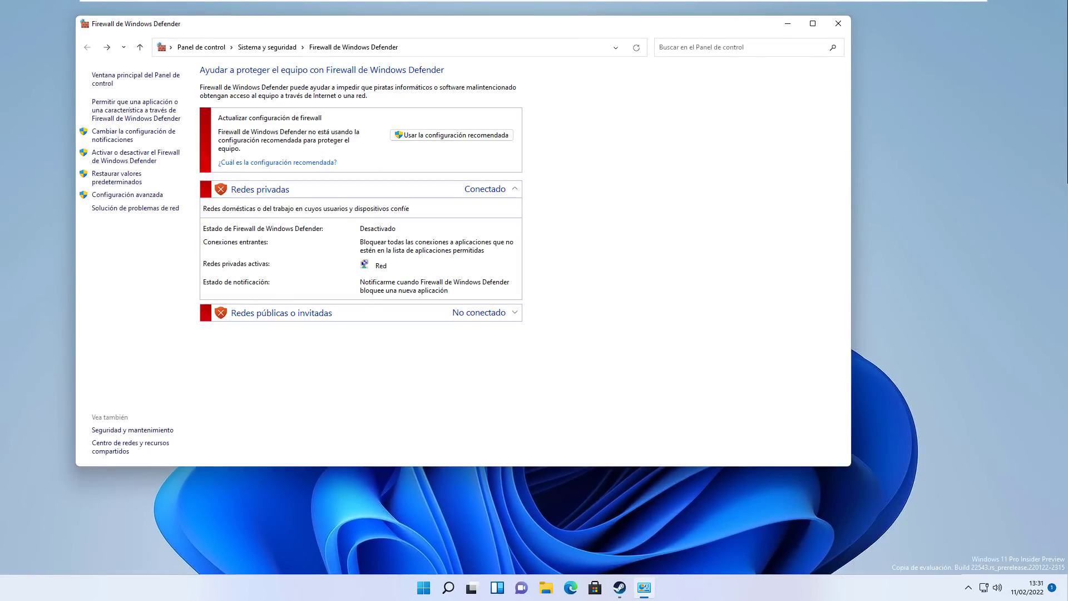
pyautogui.click(838, 24)
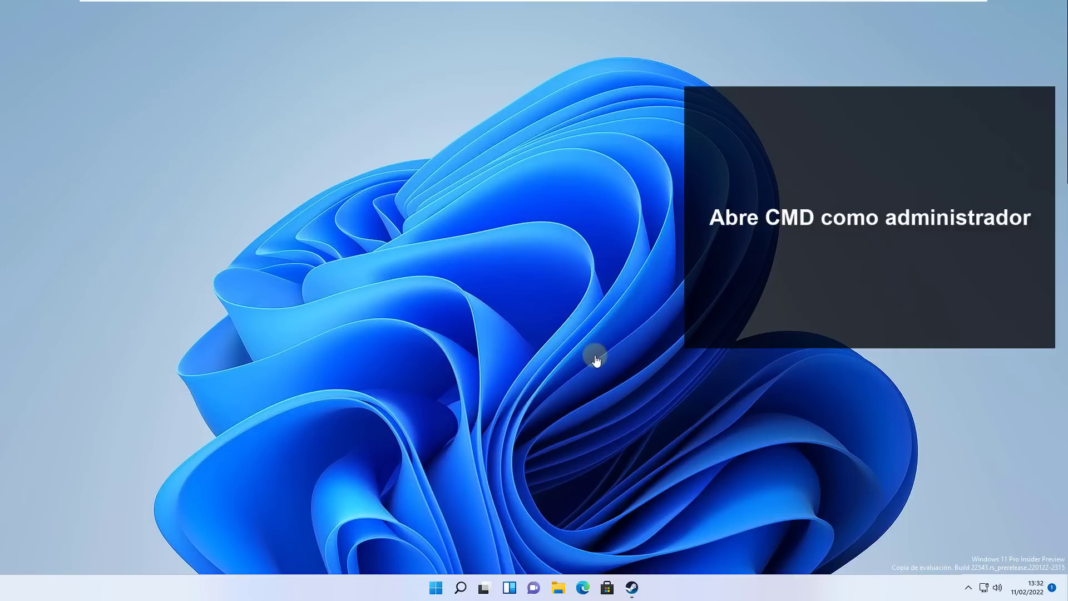
# - Search for cmd and open the Command Prompt as administrator, approving the account control request
pyautogui.press('super')
pyautogui.write('cmd')
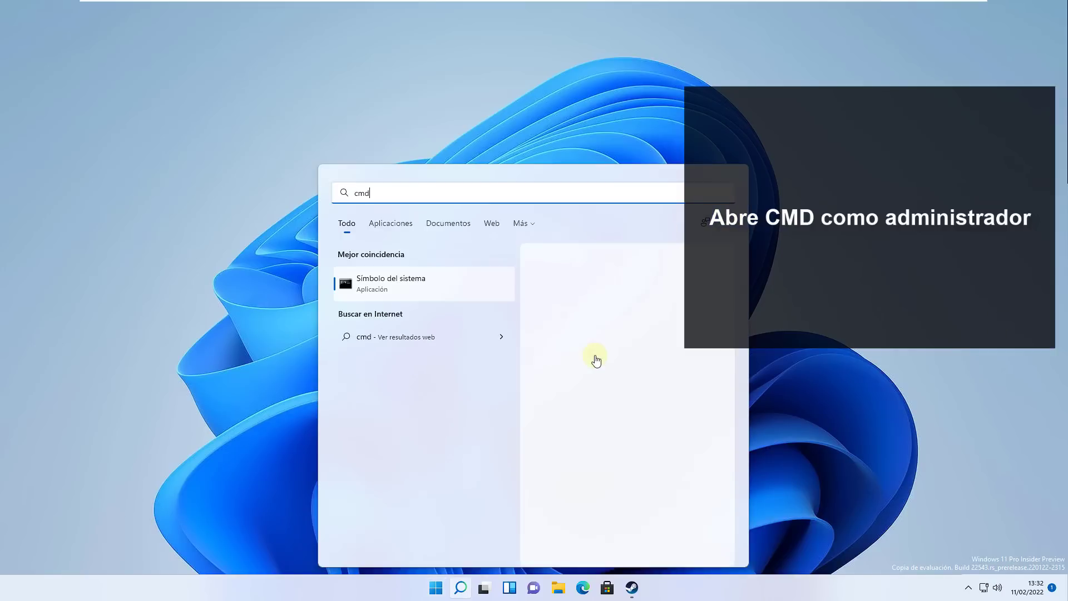
pyautogui.hotkey('ctrl', 'shift', 'Return')
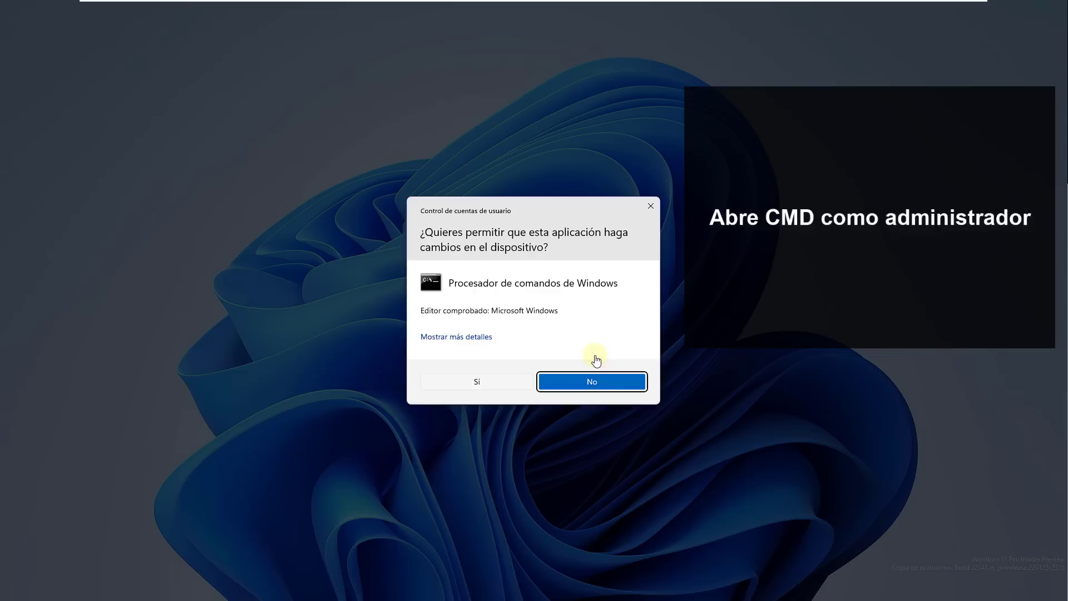
pyautogui.hotkey('alt', 's')
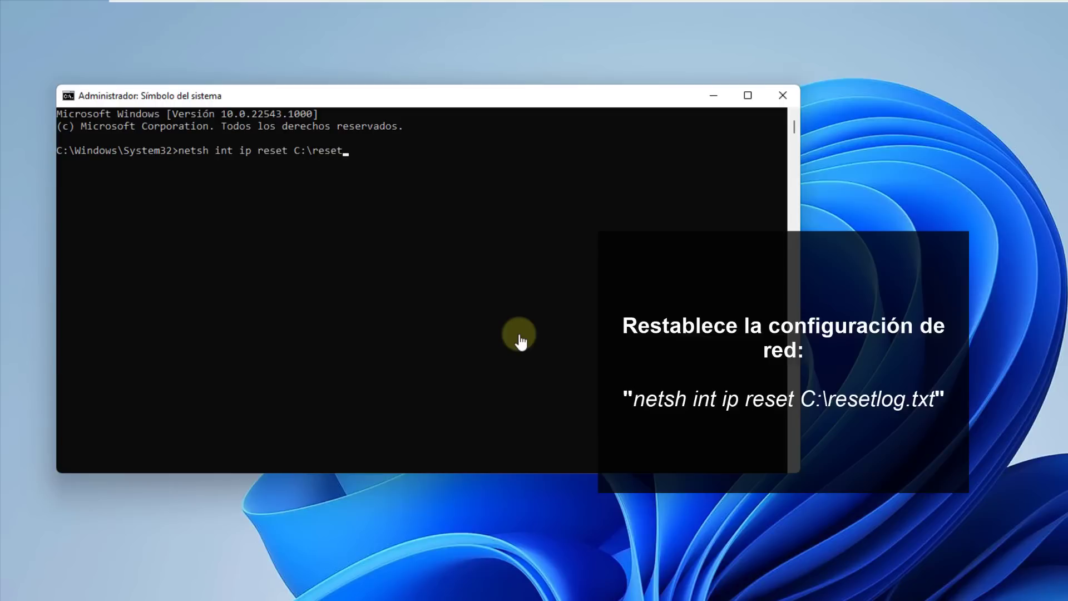
# - Reset the network configuration with netsh int ip reset C:\resetlog.txt and Winsock with netsh winsock reset
pyautogui.write('txt')
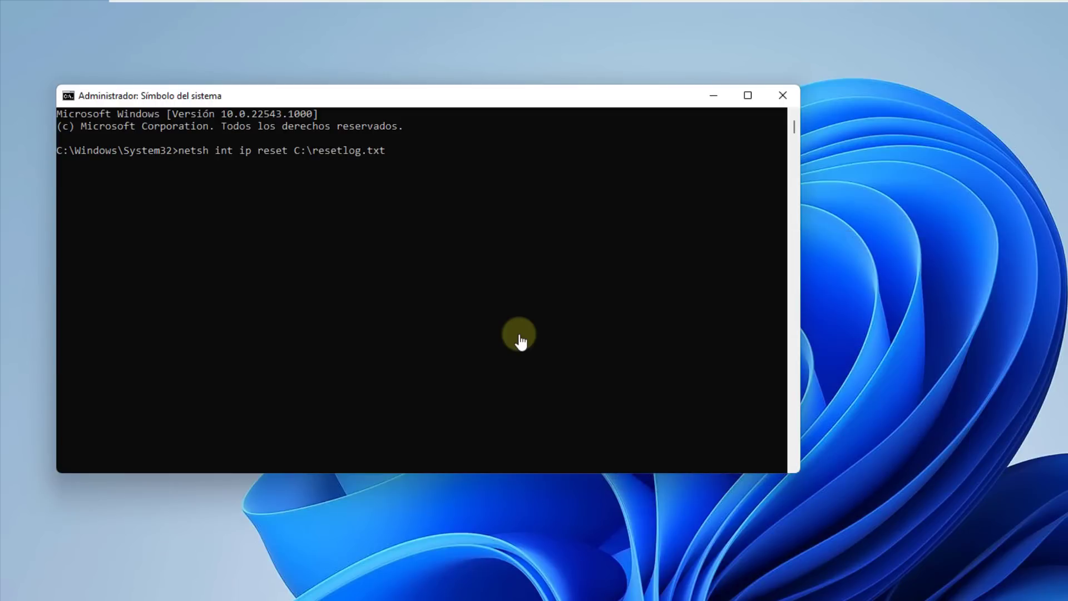
pyautogui.press('Return')
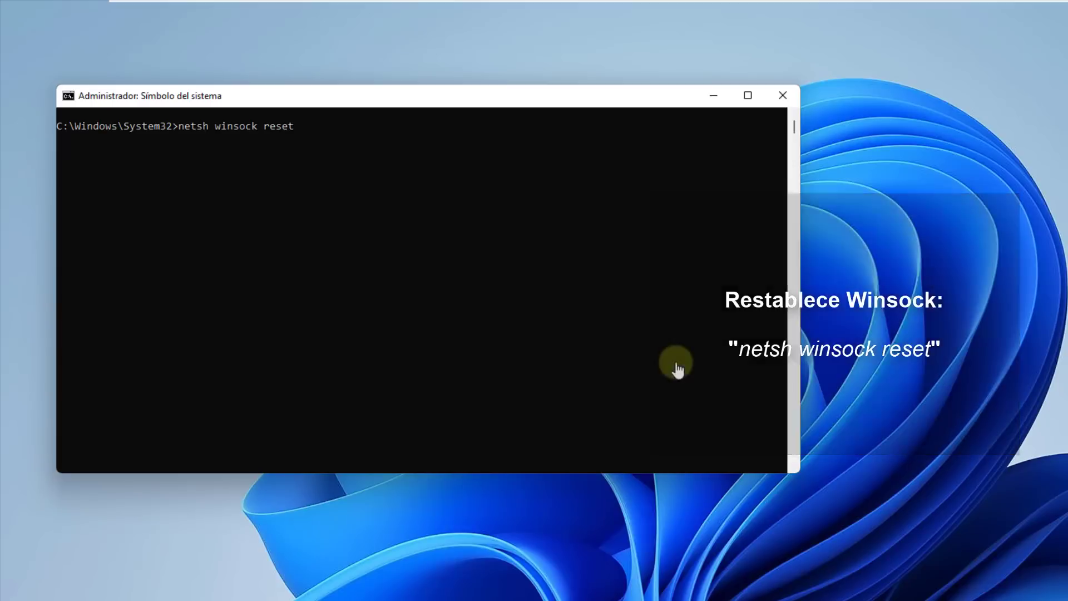
pyautogui.press('Return')
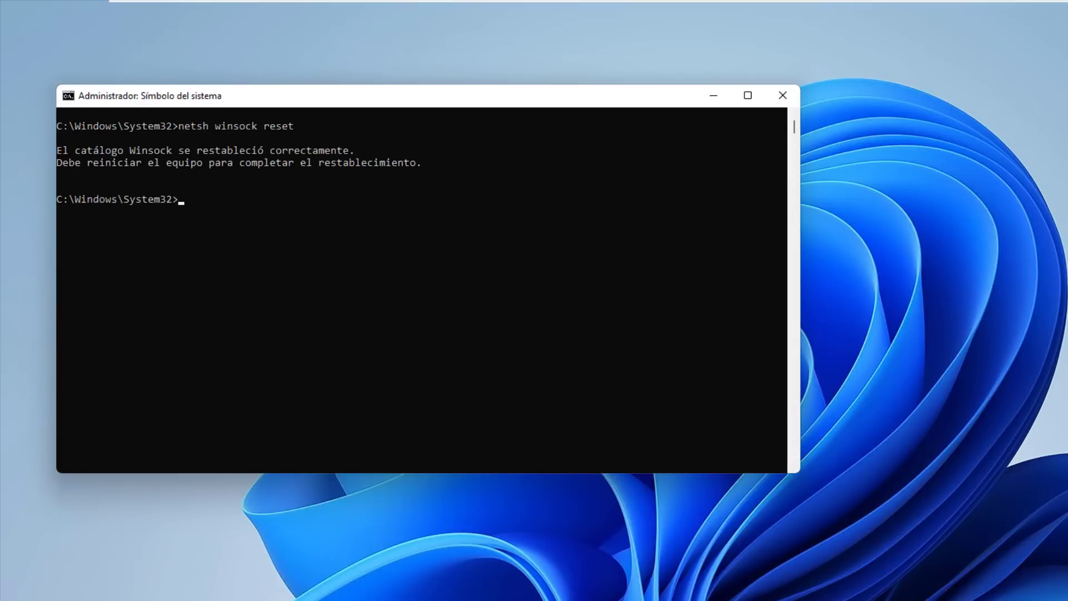
# - Clear the console, flush the DNS cache with ipconfig /flushdns, and exit the Command Prompt
pyautogui.write('cls')
pyautogui.press('Return')
pyautogui.write('ip')
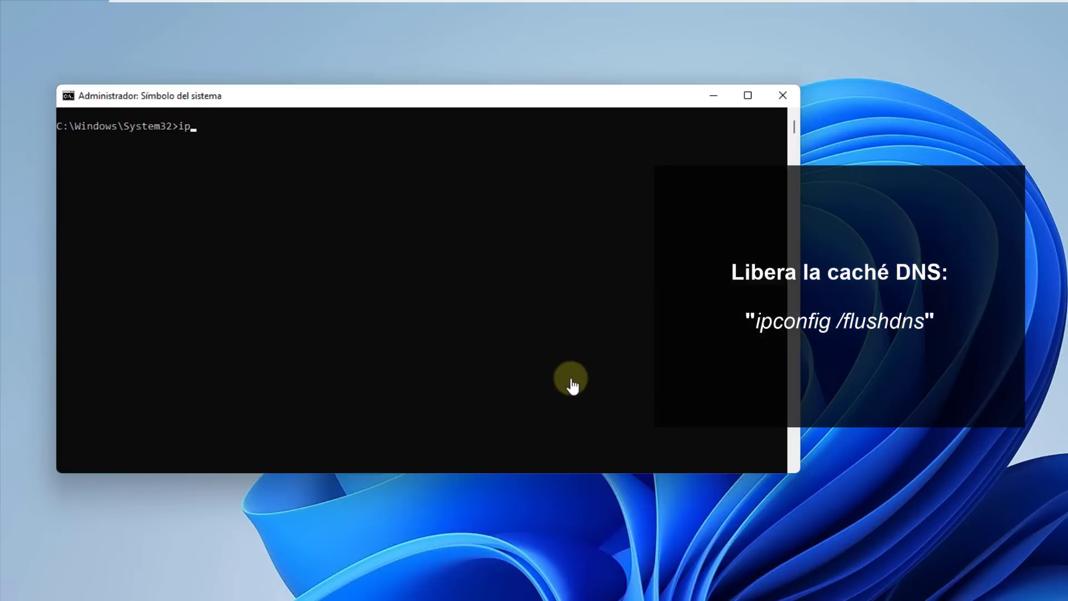
pyautogui.write('config /flushdns')
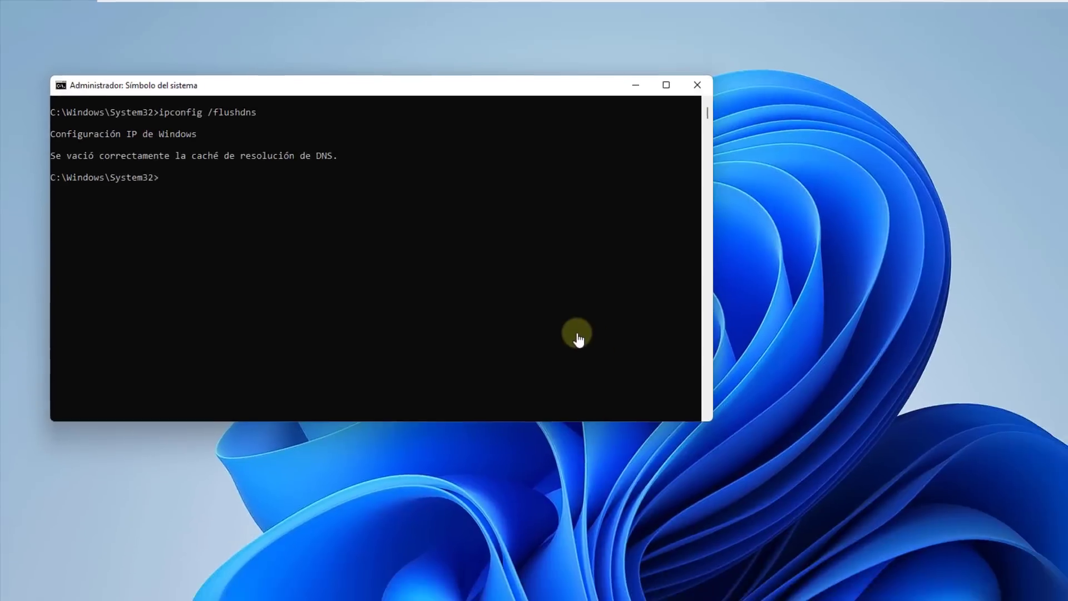
pyautogui.write('exit')
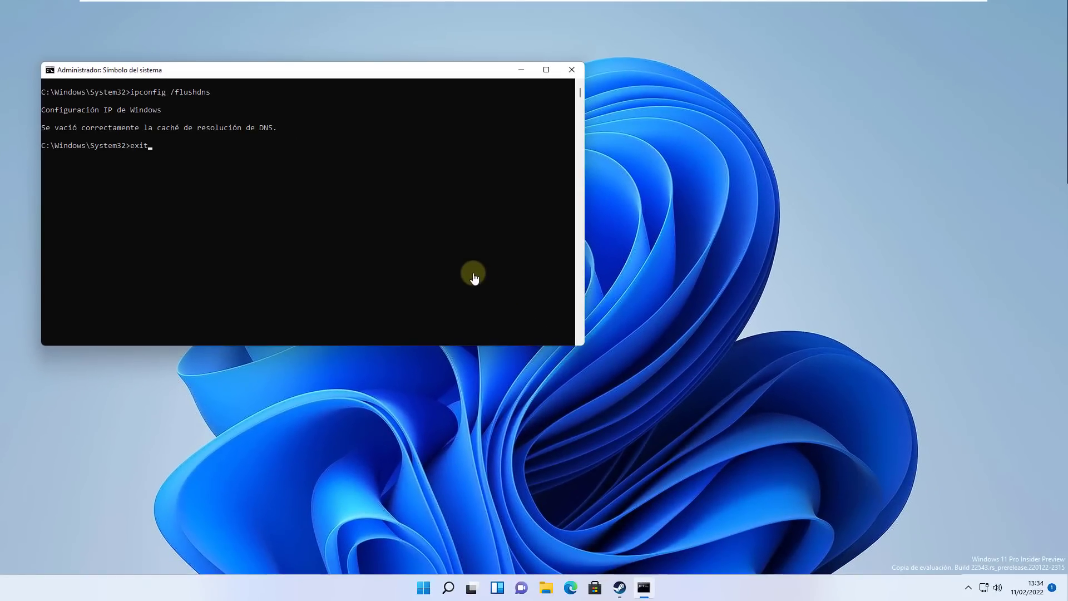
pyautogui.press('Return')
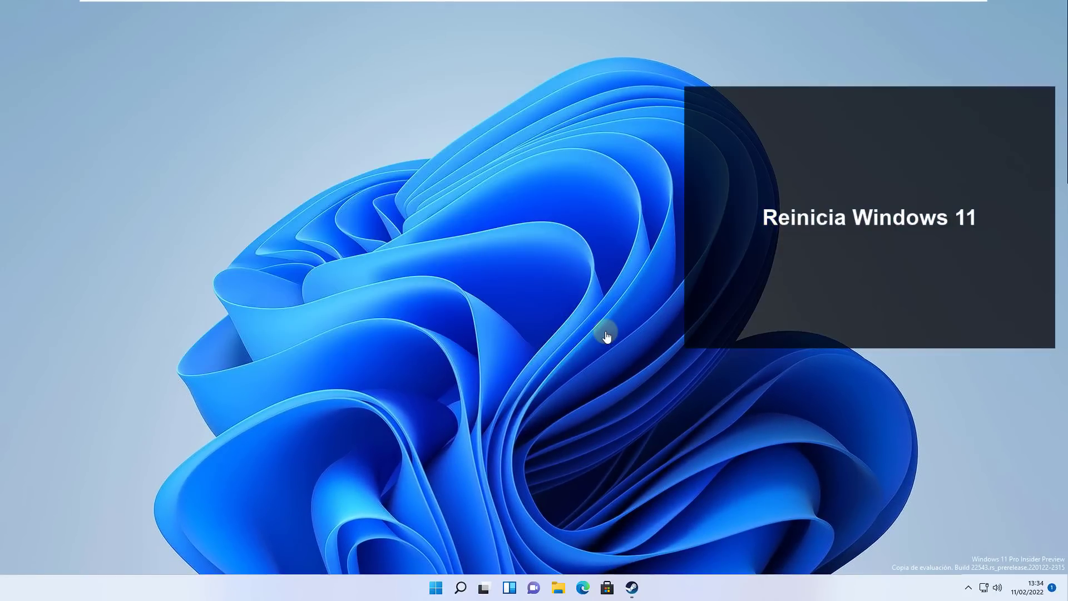
# - Restart Windows 11
pyautogui.click(436, 588)
pyautogui.click(671, 549)
pyautogui.click(644, 525)
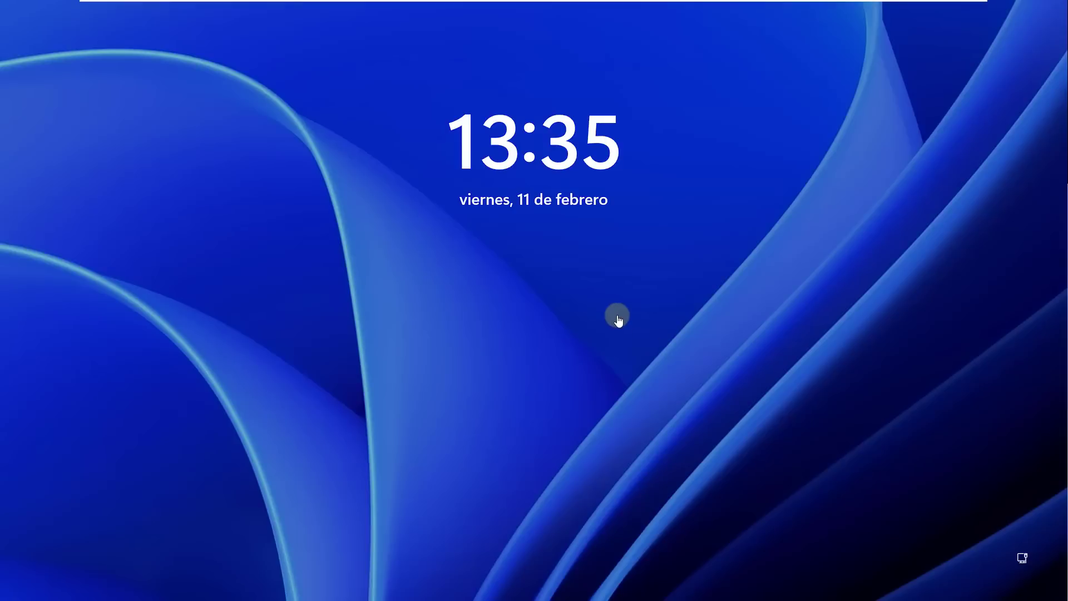
# - Unlock the lock screen and sign in to Windows with the account password
pyautogui.click(618, 318)
pyautogui.write('s')
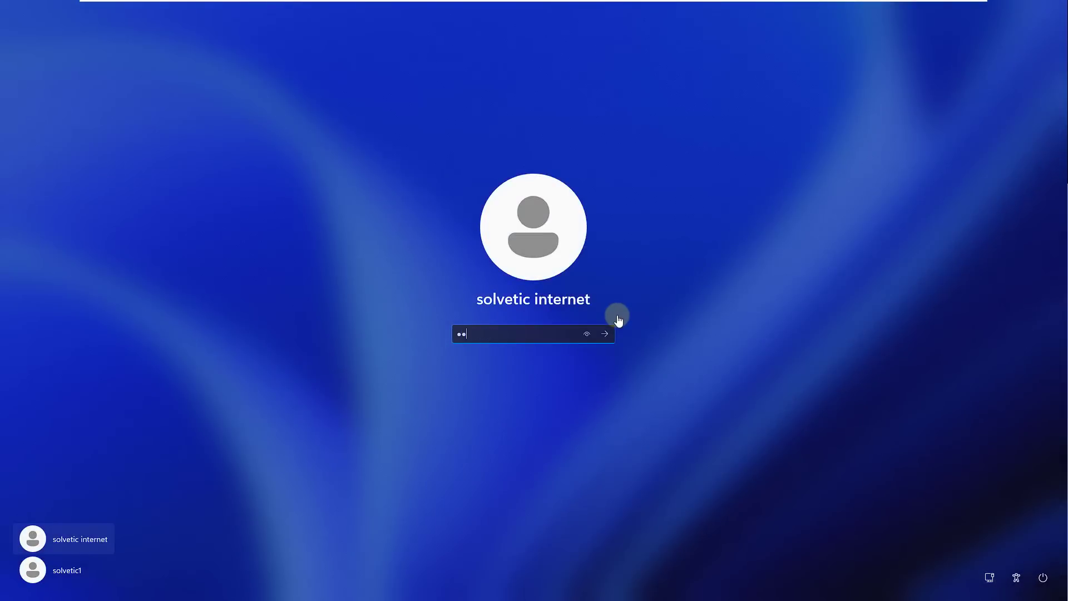
pyautogui.press('Return')
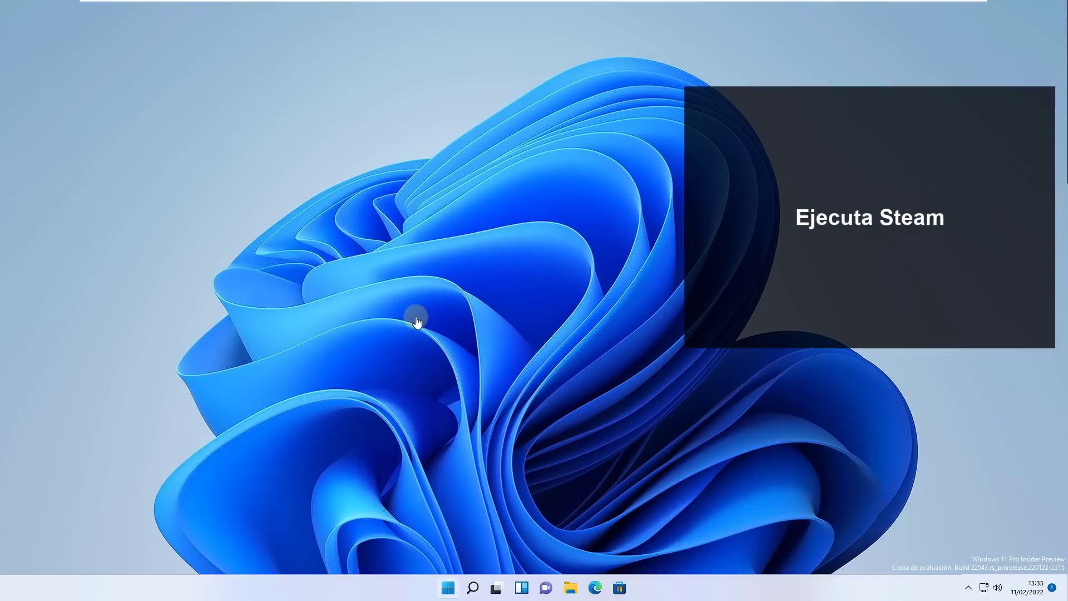
# - Launch Steam after the restart, approve the account control request, and show the desktop again
pyautogui.press('super')
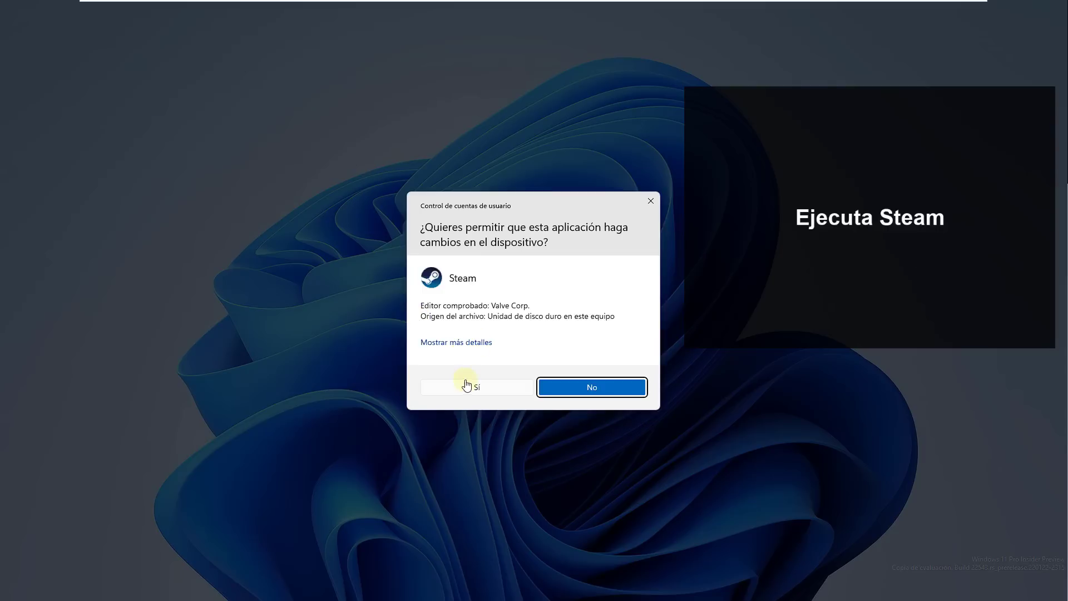
pyautogui.click(468, 387)
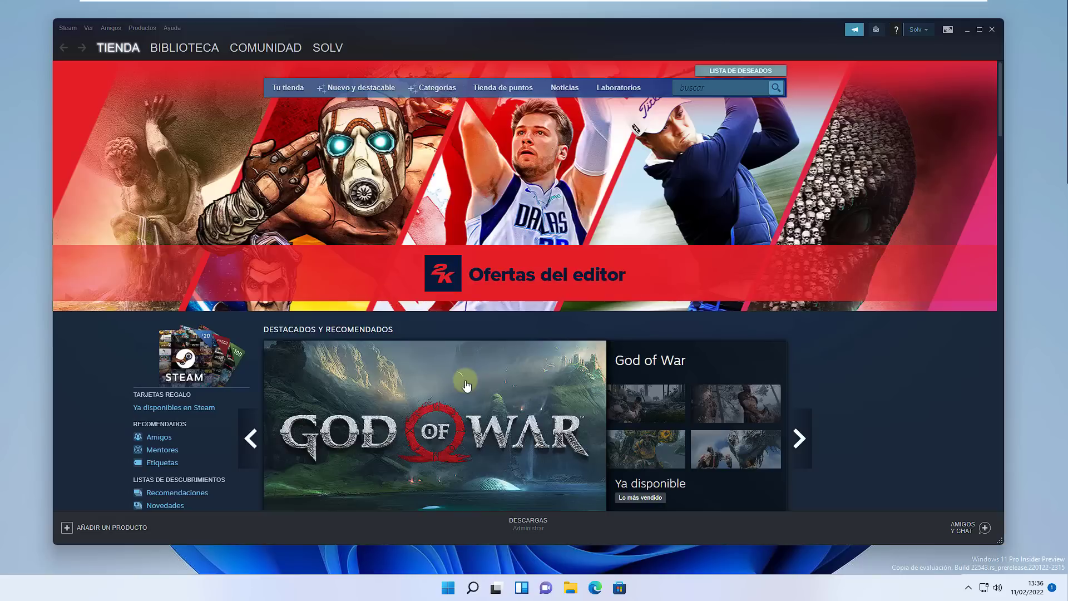
pyautogui.press('super+d')
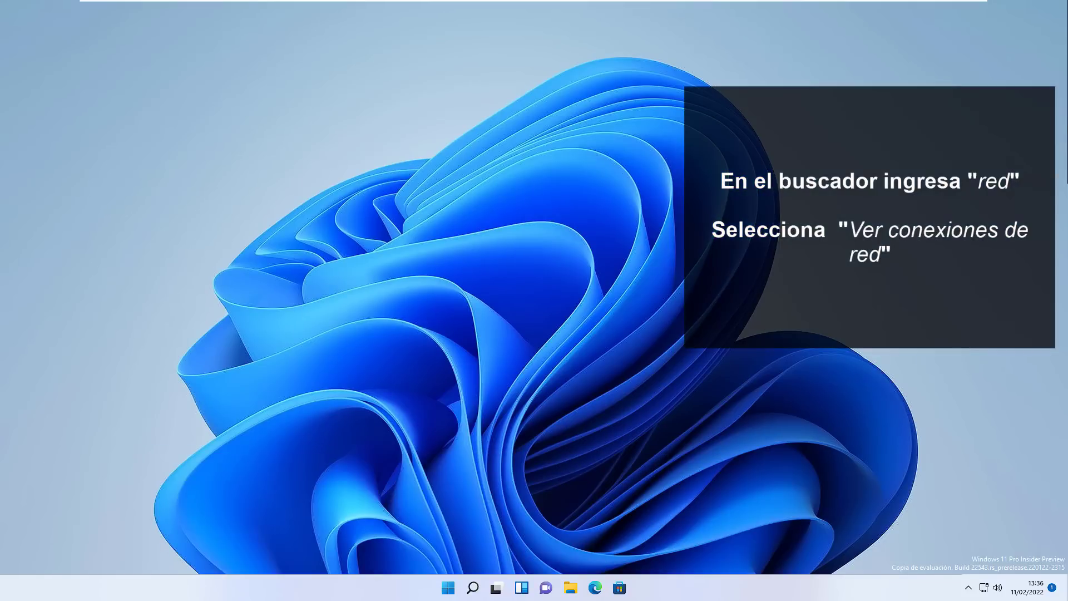
# - Search Windows for red and open the network connections window
pyautogui.press('super')
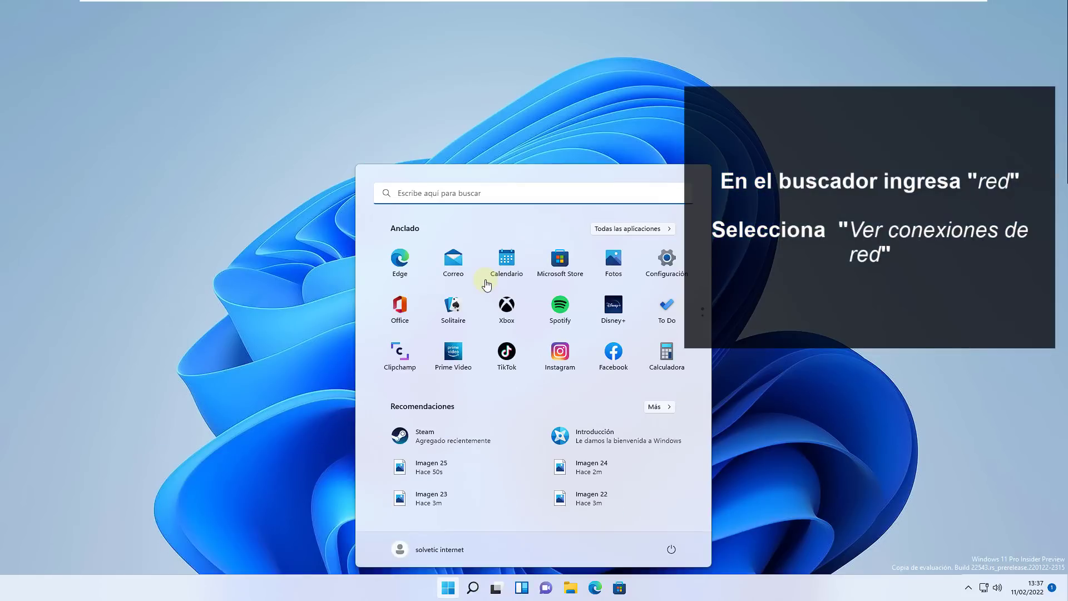
pyautogui.write('red')
pyautogui.click(487, 285)
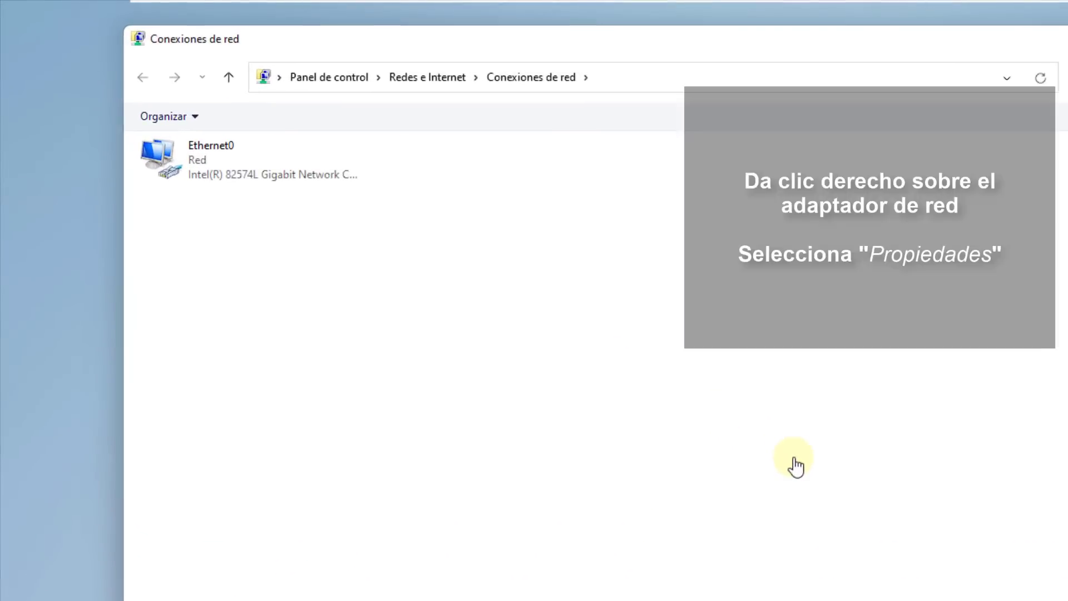
# - Open the properties of the Ethernet0 network adapter
pyautogui.hotkey('shift', 'F10')
pyautogui.press('Down')
pyautogui.press('Down')
pyautogui.press('Down')
pyautogui.press('Down')
pyautogui.press('Down')
pyautogui.press('Down')
pyautogui.press('Down')
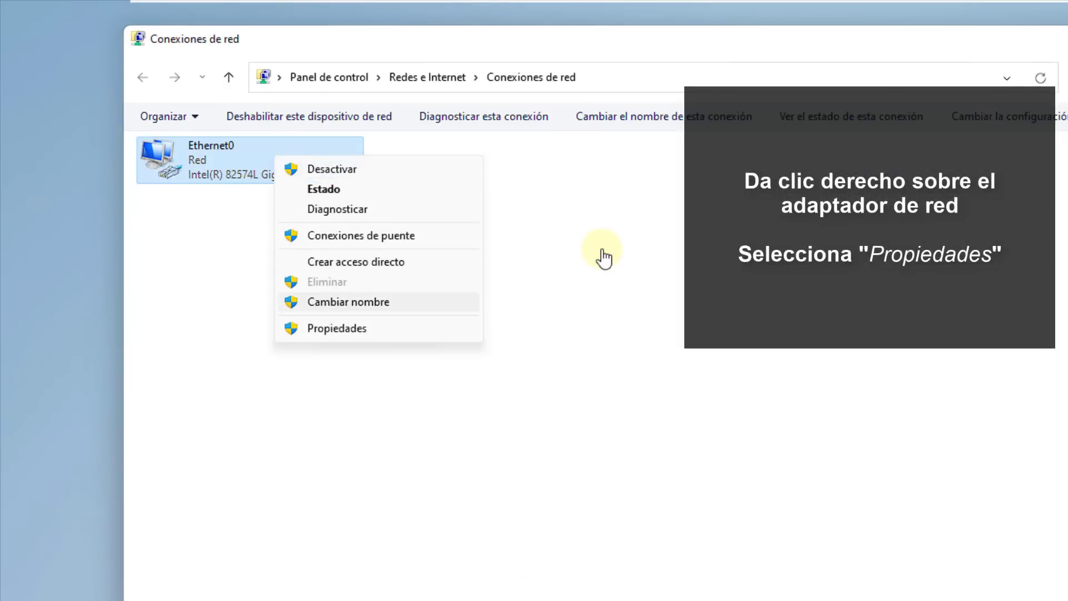
pyautogui.press('Return')
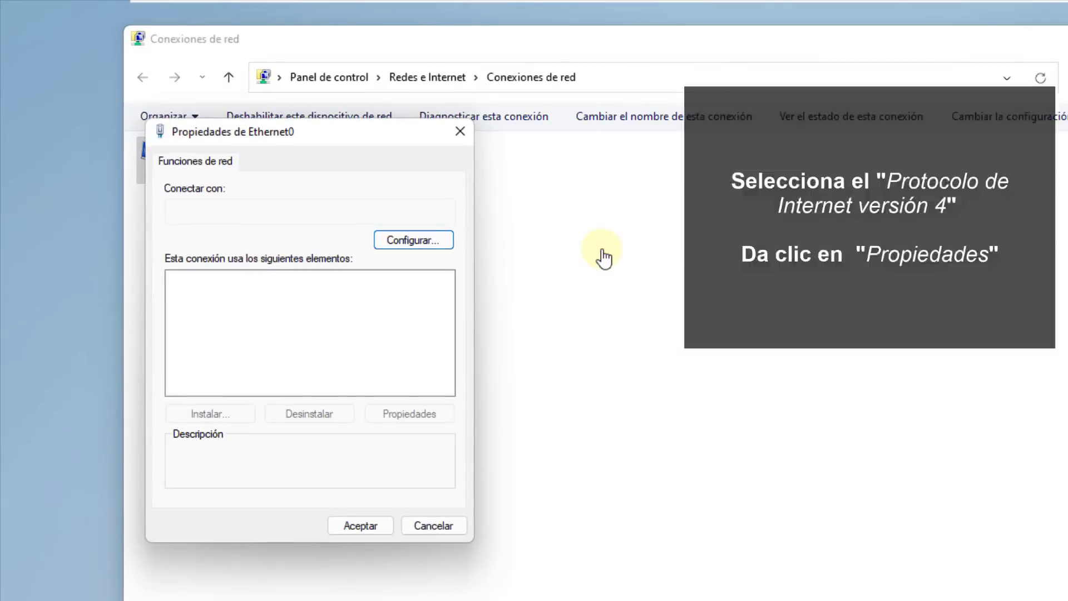
# - Set the adapter's Internet Protocol version 4 to use preferred DNS server 1.1.1.1 and alternate 1.0.0.1, and apply the changes
pyautogui.press('Down')
pyautogui.press('Down')
pyautogui.press('Down')
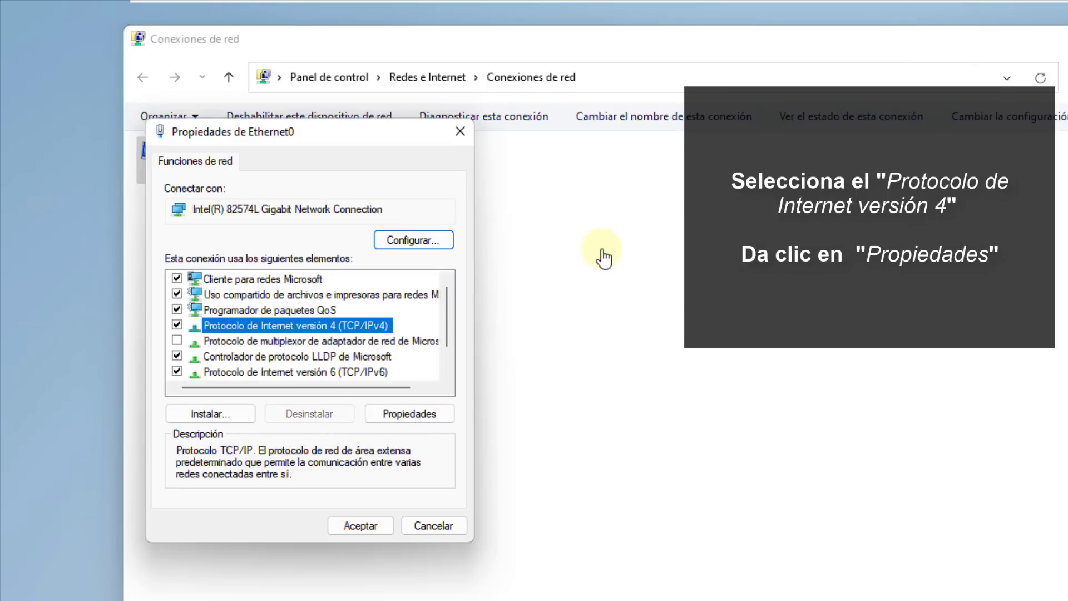
pyautogui.click(389, 411)
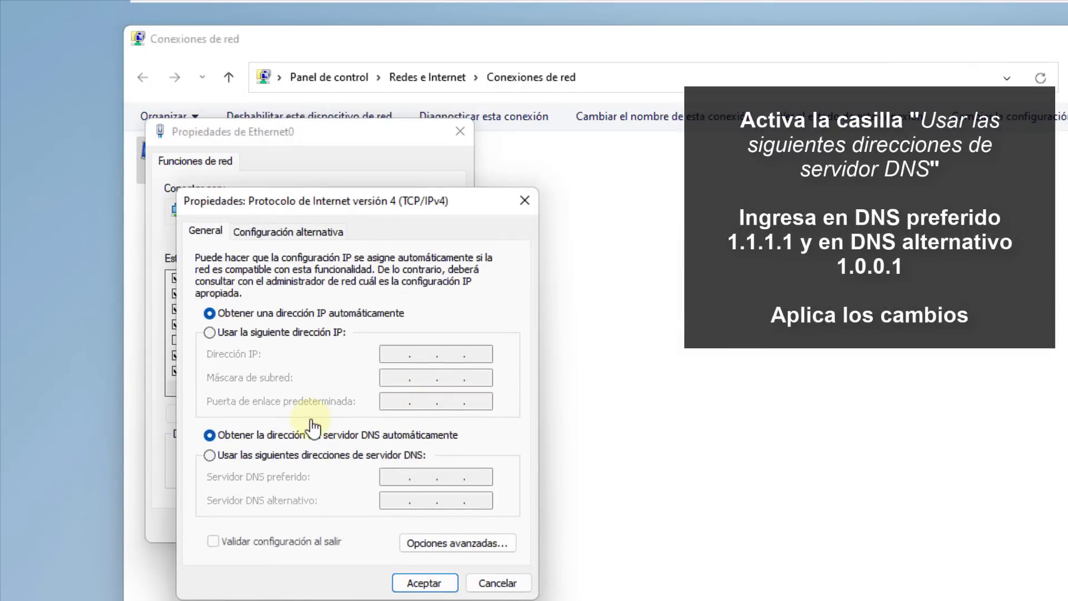
pyautogui.click(311, 455)
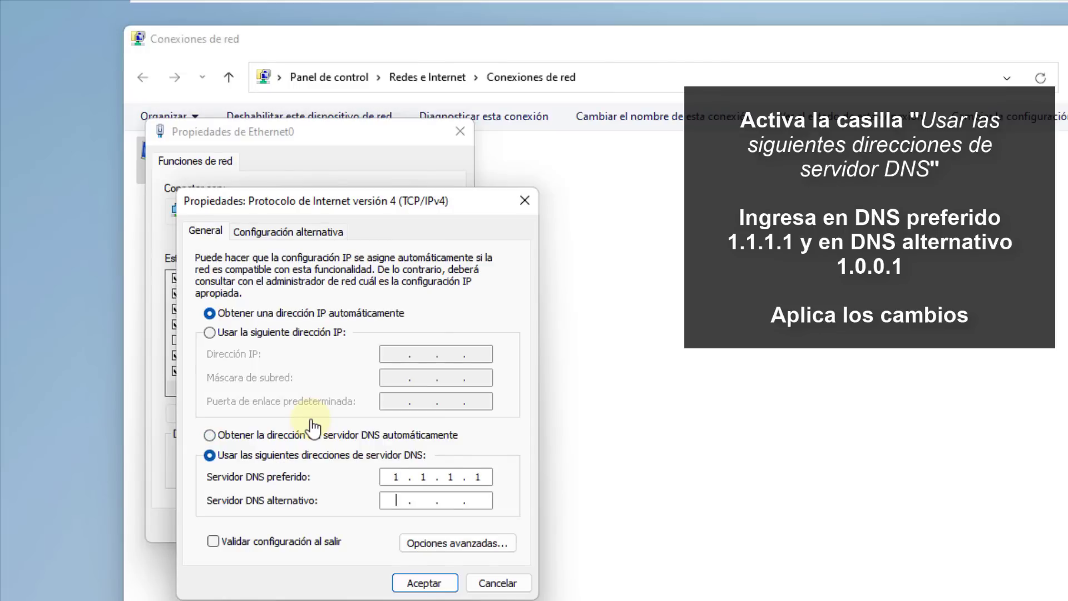
pyautogui.write('1.0.0.1')
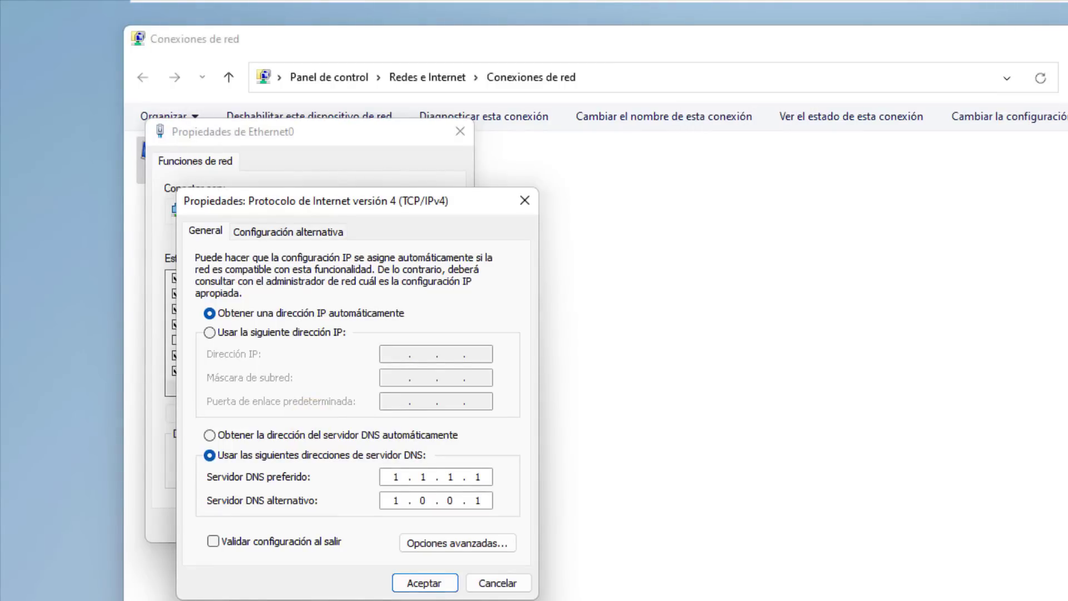
pyautogui.press('Return')
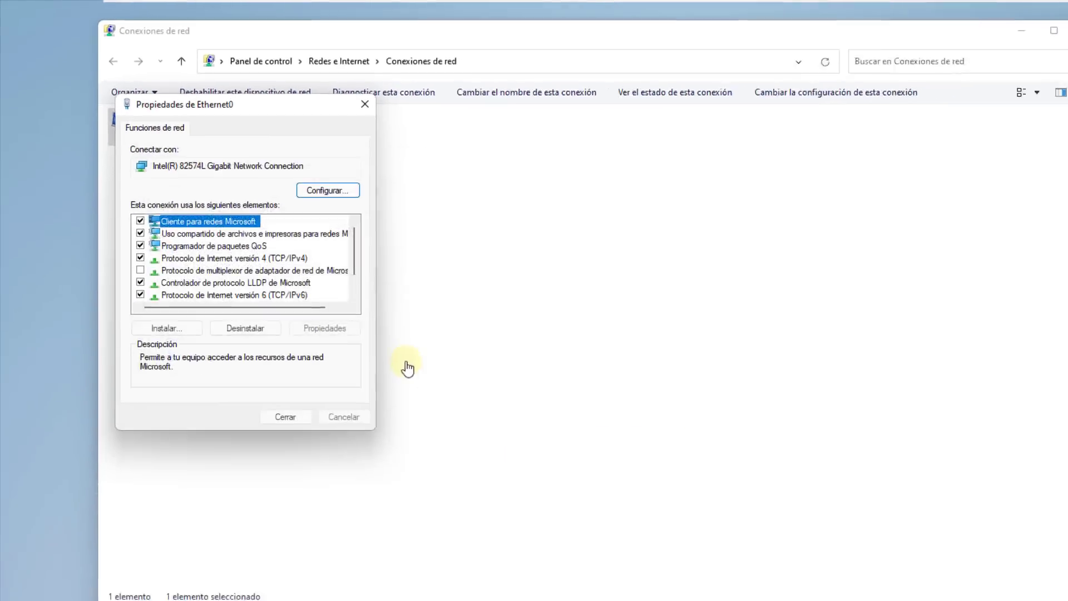
pyautogui.press('Return')
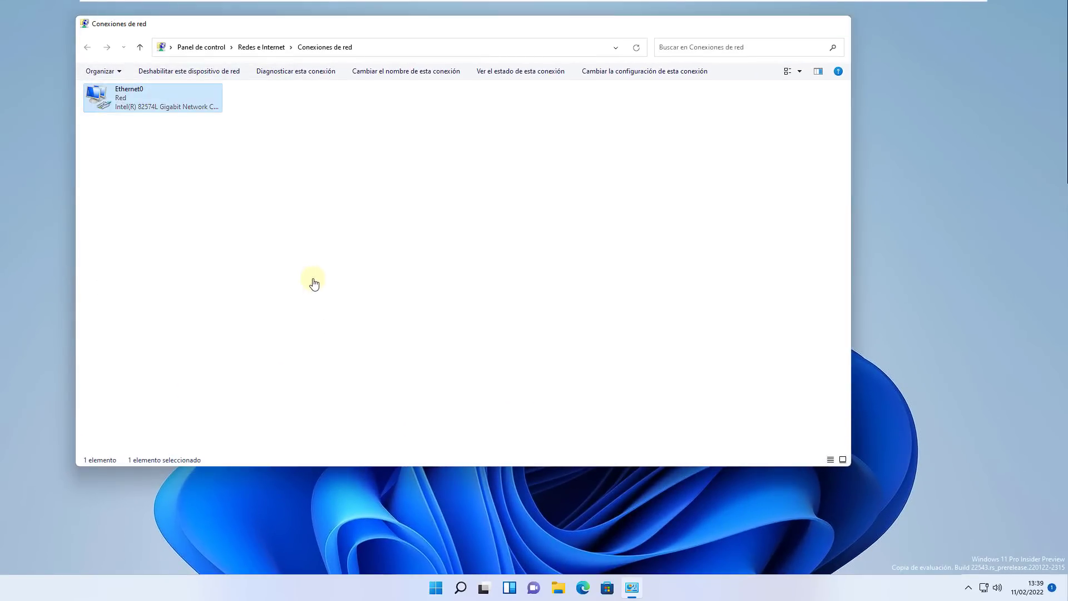
# - Close the network connections window and launch Steam
pyautogui.hotkey('alt', 'F4')
pyautogui.press('super')
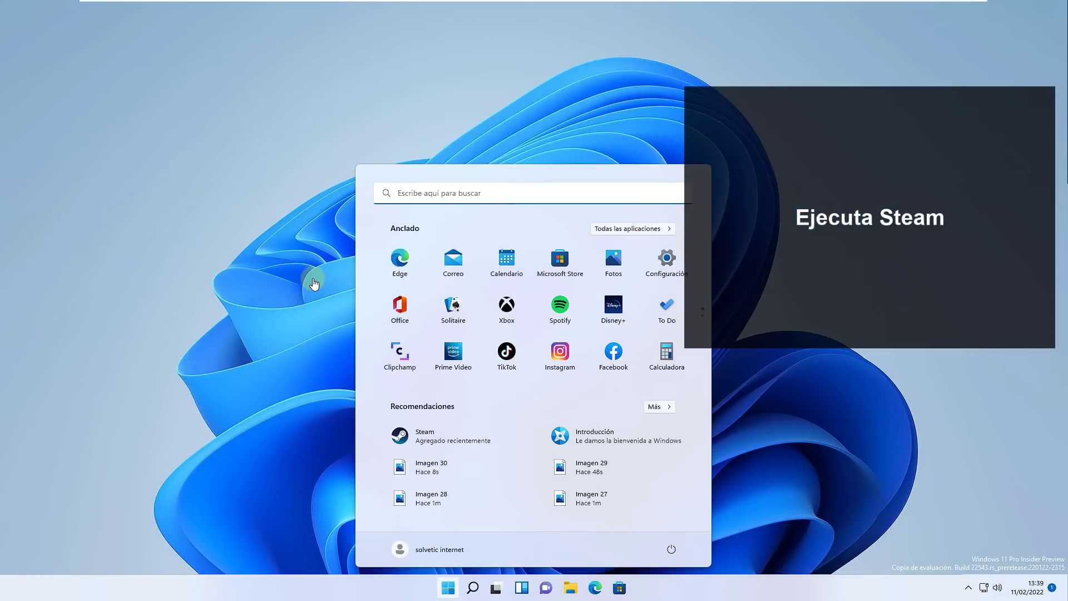
pyautogui.click(441, 435)
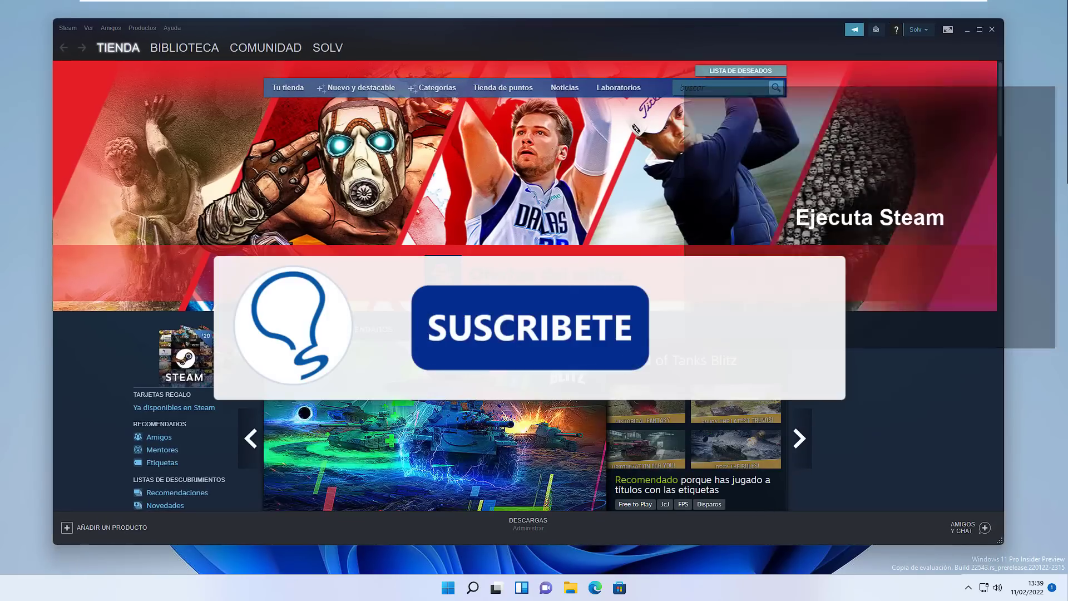